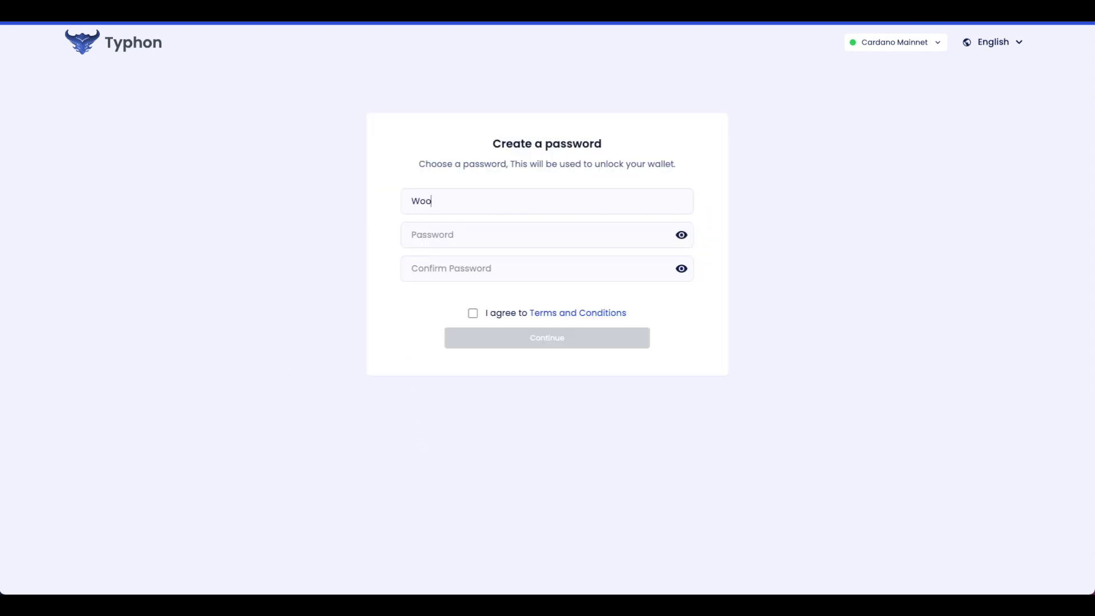
Preview the import with wallet name 'Woodland Pools Yoroi Clon' and a 12-word recovery phrase
{"action": "type", "text": "dland Pools Yoroi Clone"}
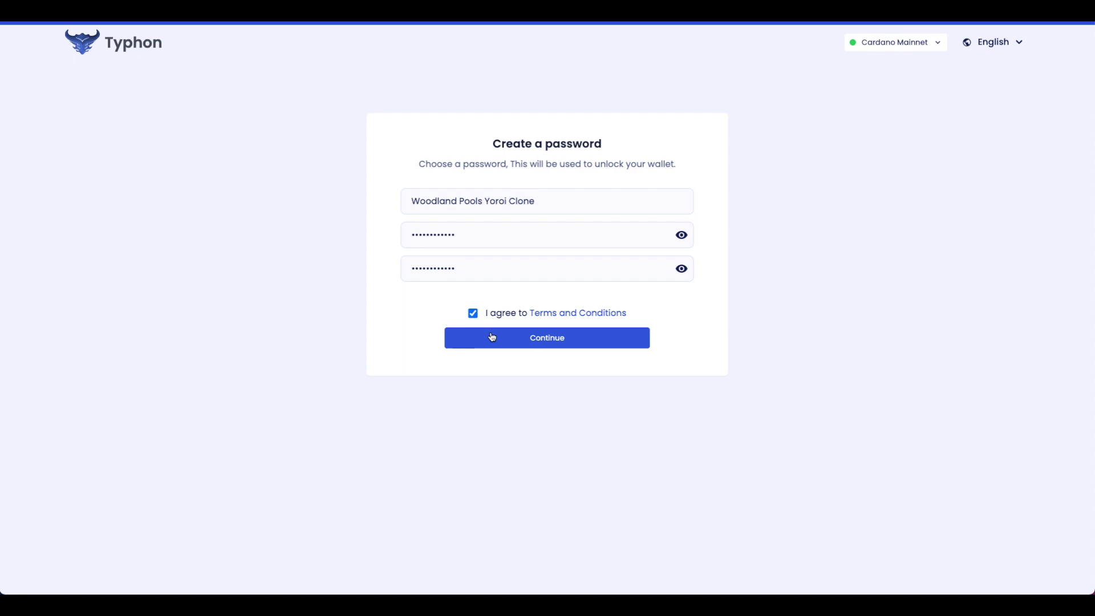
{"action": "left_click", "coordinate": [491, 337]}
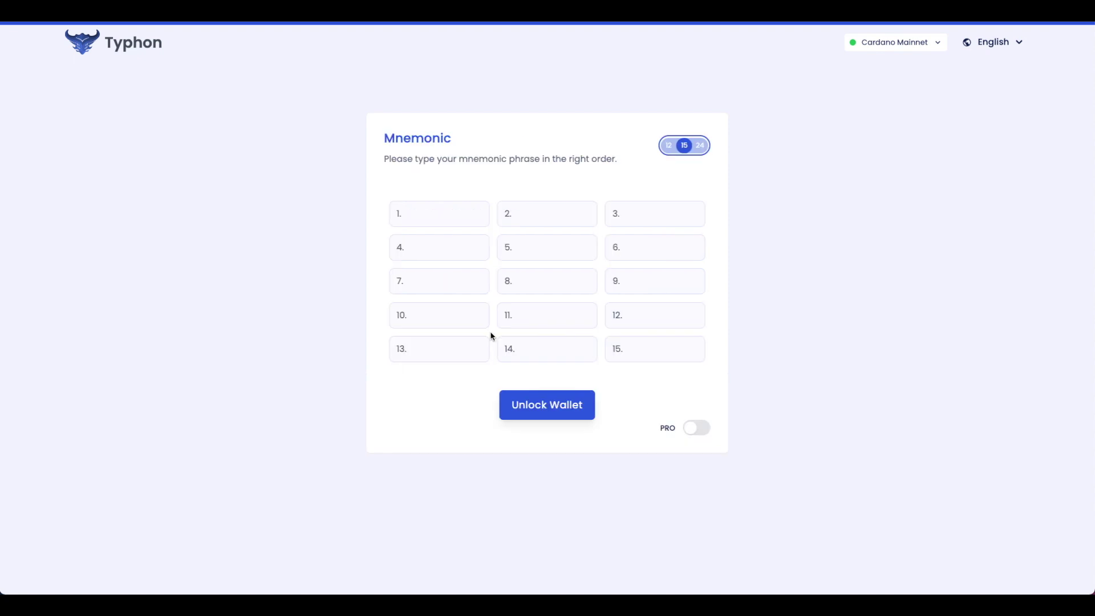
{"action": "left_click", "coordinate": [668, 146]}
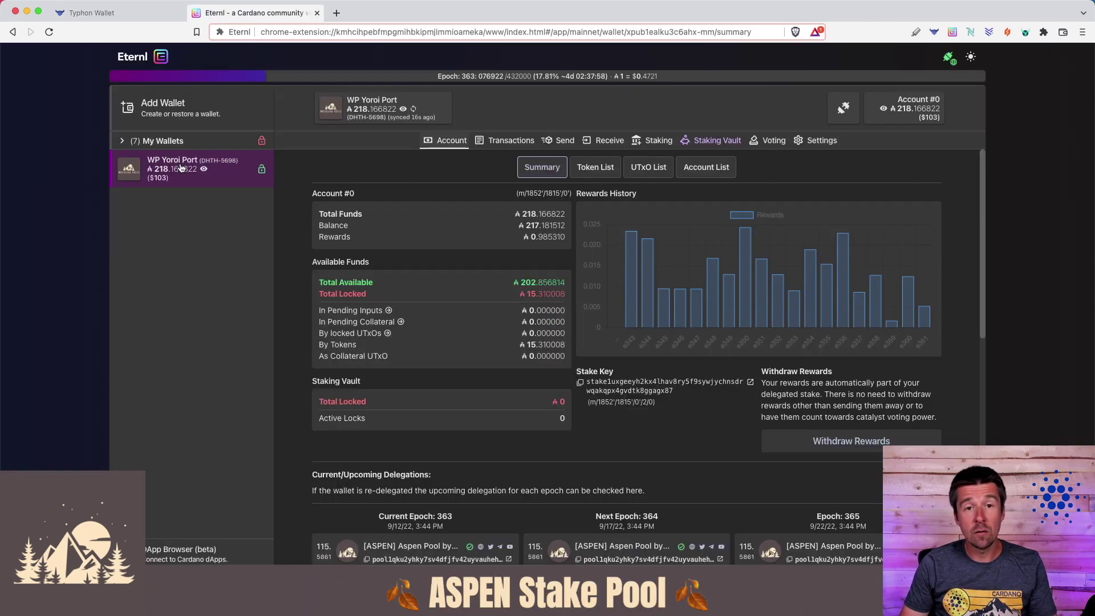
{"action": "left_click", "coordinate": [257, 12]}
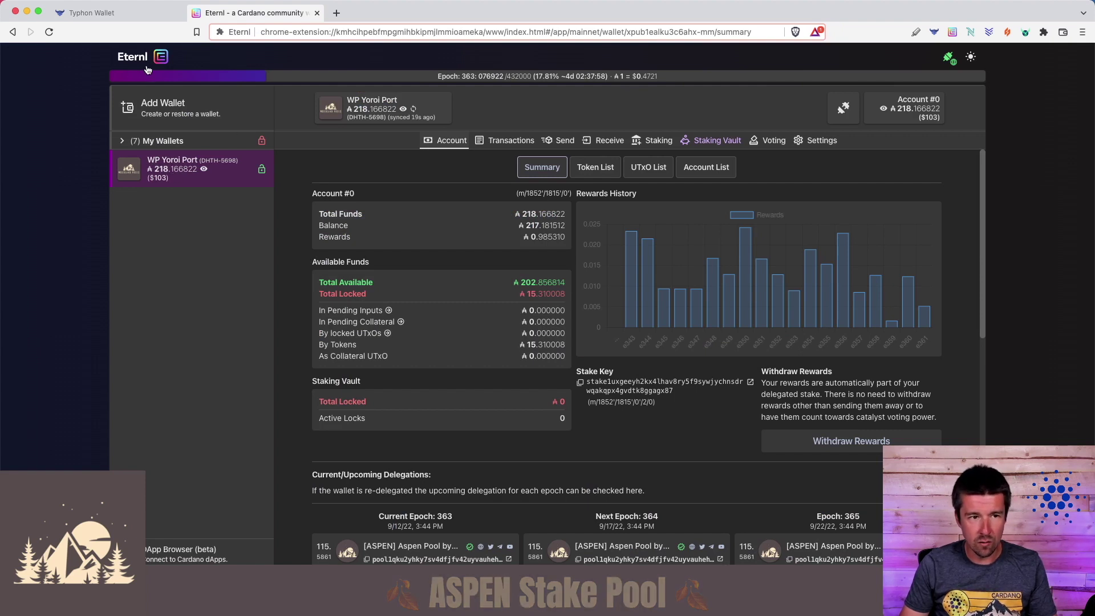
{"action": "left_click", "coordinate": [91, 13]}
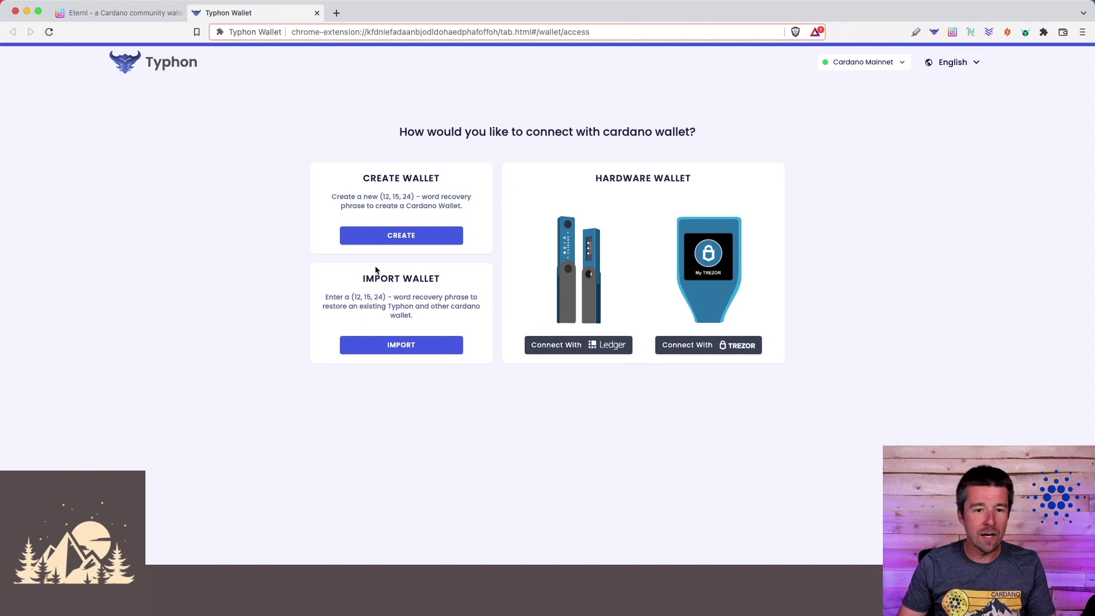
Start importing a wallet and name it 'WP Yoroi Ported Again!' after checking Eternl
{"action": "left_click", "coordinate": [387, 347]}
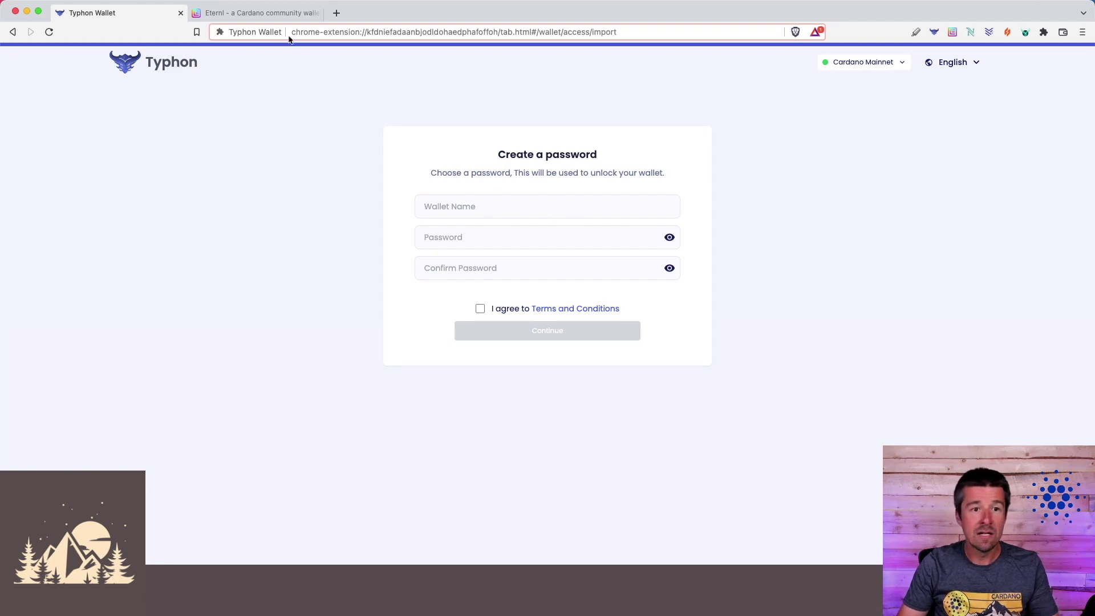
{"action": "left_click", "coordinate": [237, 13]}
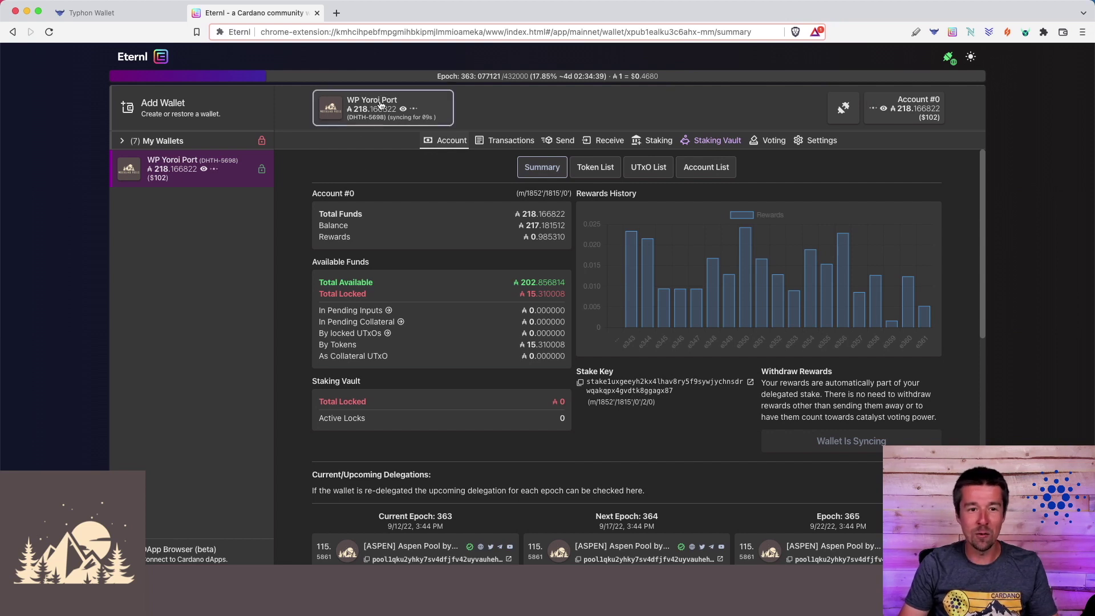
{"action": "key", "text": "ctrl+shift+Tab"}
{"action": "type", "text": "WP Yo"}
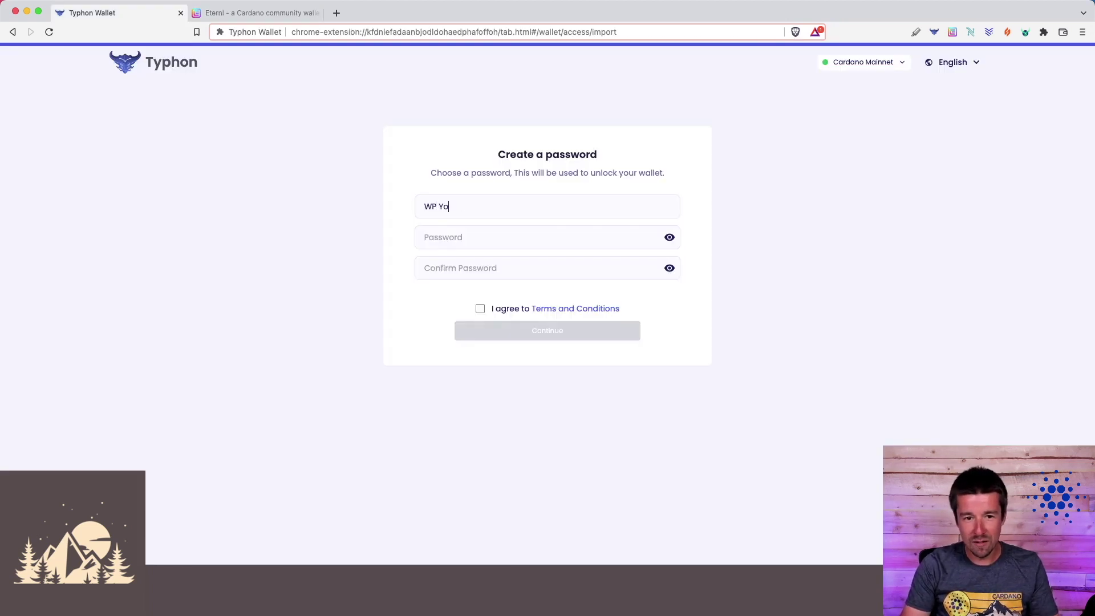
{"action": "type", "text": "roi Ported Again!"}
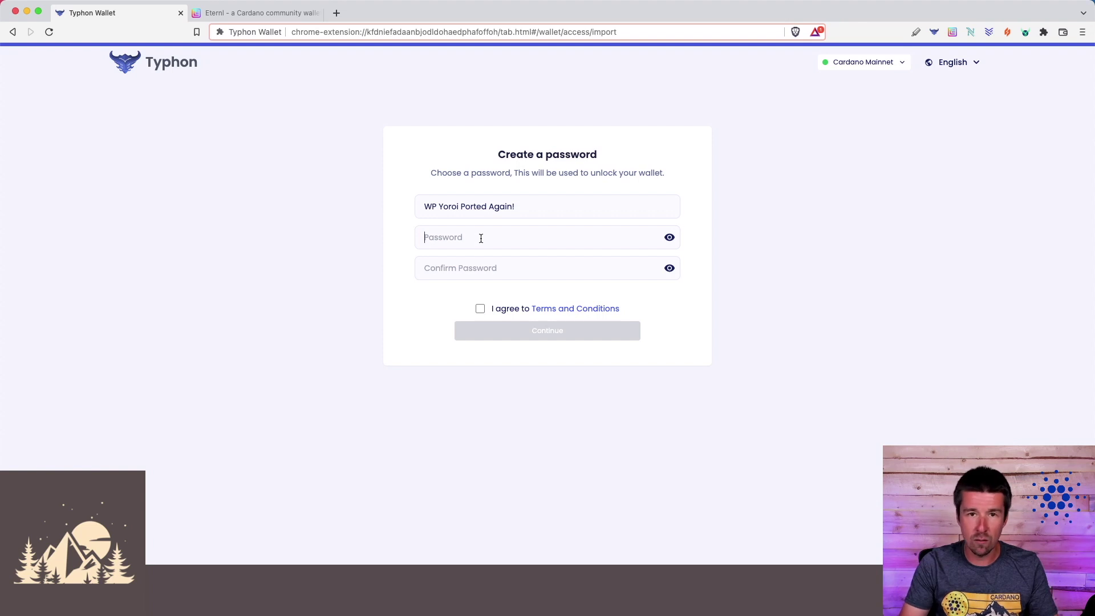
Enter and confirm the wallet password, accept the terms, and continue to phrase entry
{"action": "key", "text": "super+v"}
{"action": "key", "text": "Tab"}
{"action": "key", "text": "super+v"}
{"action": "left_click", "coordinate": [480, 309]}
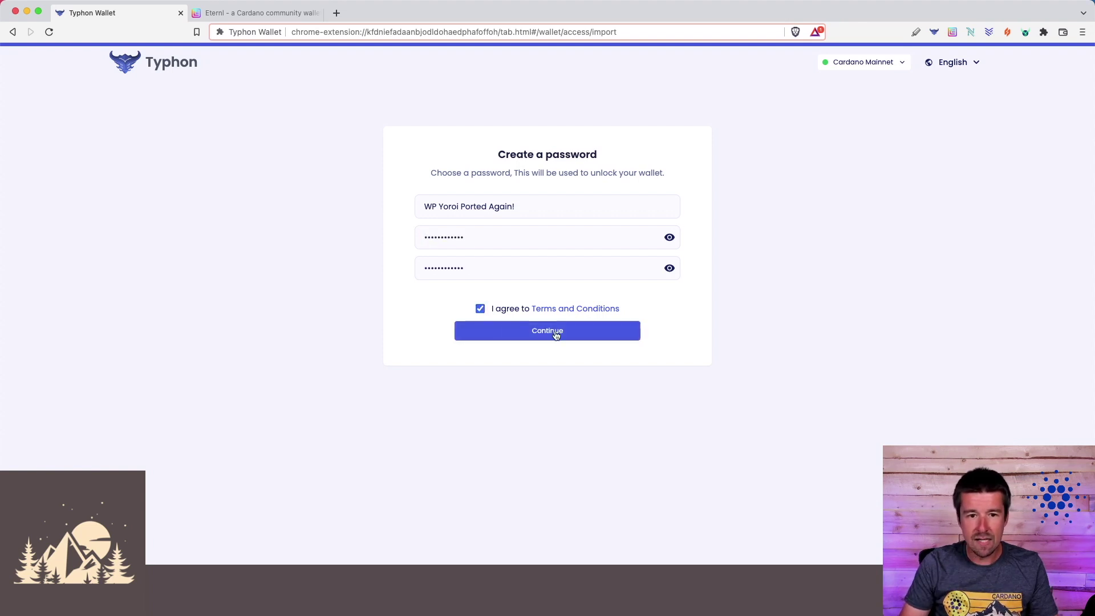
{"action": "left_click", "coordinate": [556, 333]}
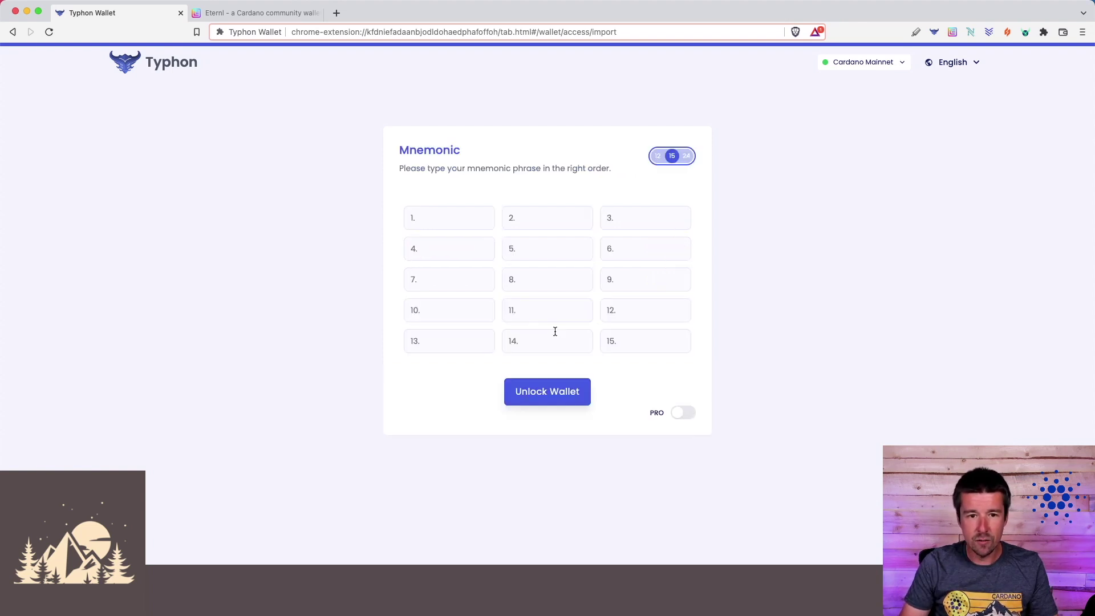
Compare the 12, 15 and 24-word layouts, keep 15 words, and unlock the wallet
{"action": "left_click", "coordinate": [657, 155]}
{"action": "left_click", "coordinate": [672, 156]}
{"action": "left_click", "coordinate": [688, 157]}
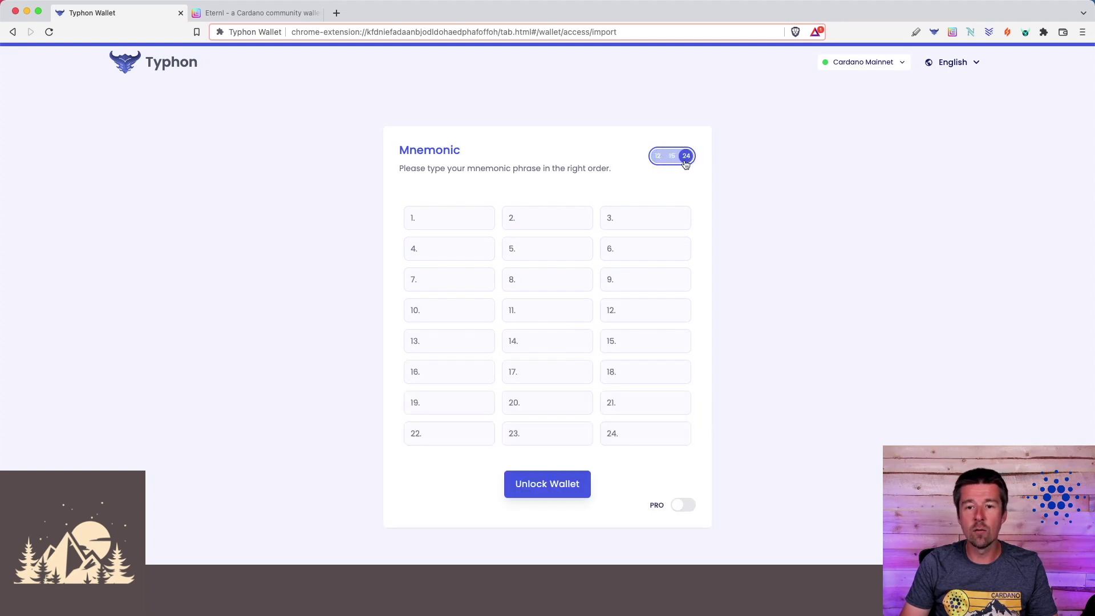
{"action": "left_click", "coordinate": [672, 156]}
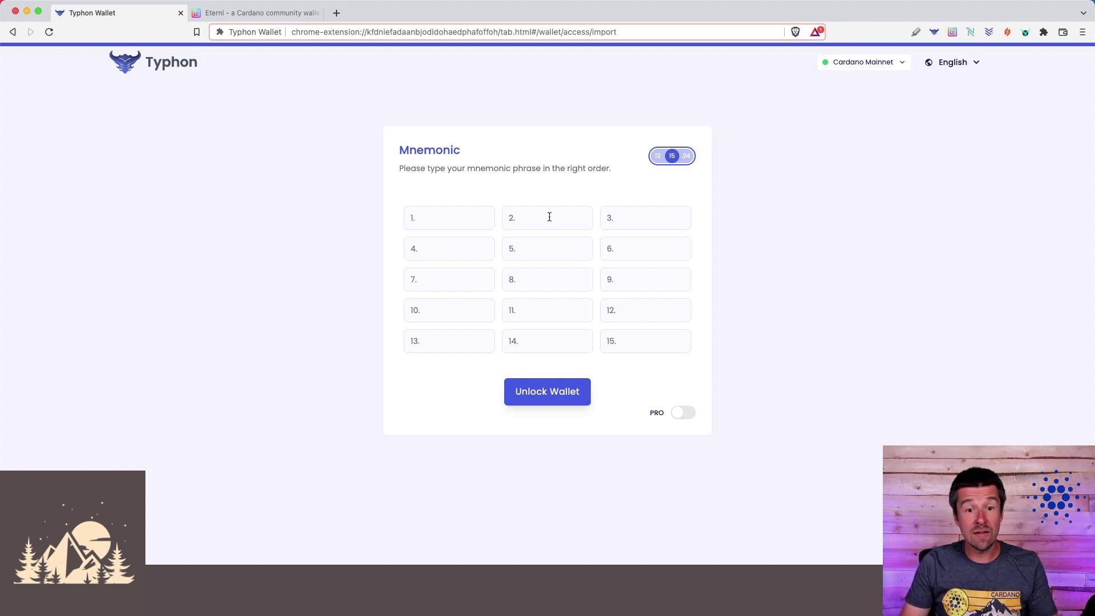
{"action": "left_click", "coordinate": [657, 163]}
{"action": "left_click", "coordinate": [672, 157]}
{"action": "left_click", "coordinate": [685, 158]}
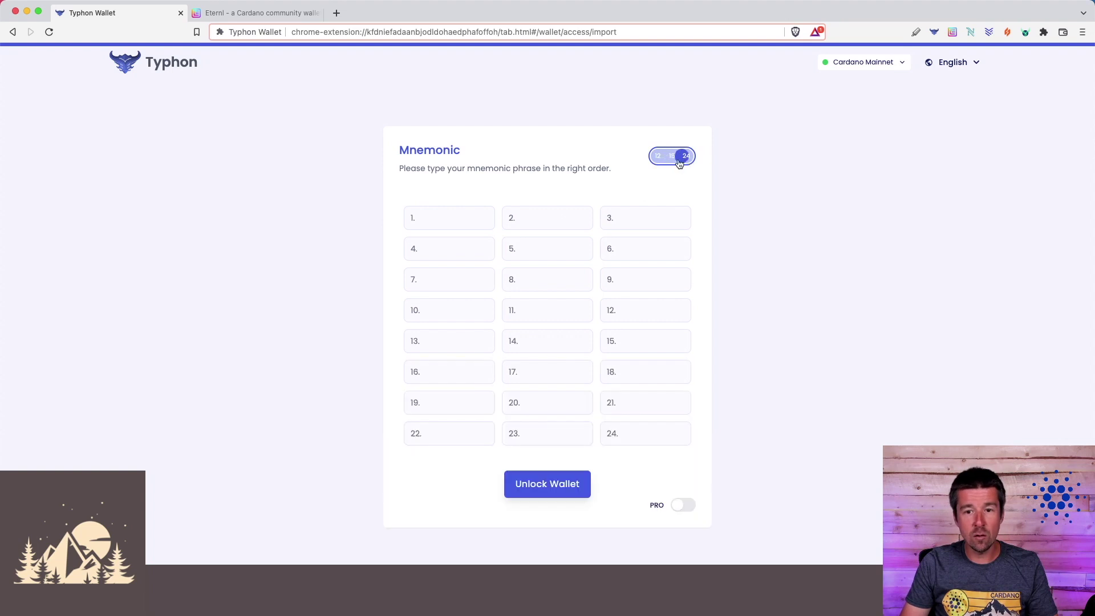
{"action": "left_click", "coordinate": [674, 158]}
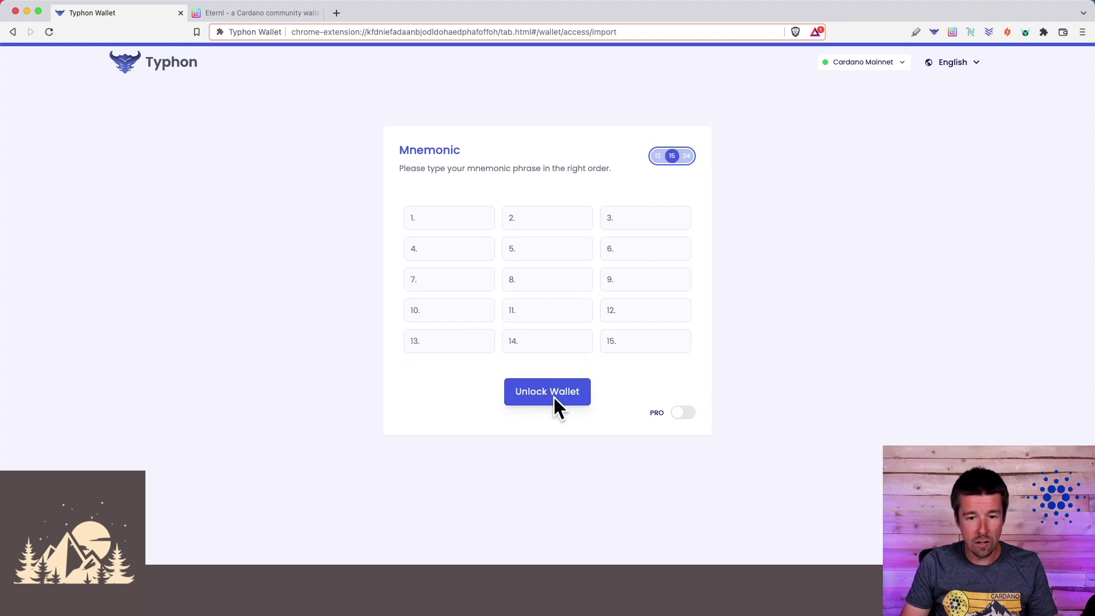
{"action": "left_click", "coordinate": [548, 392]}
{"action": "key", "text": "super+equal"}
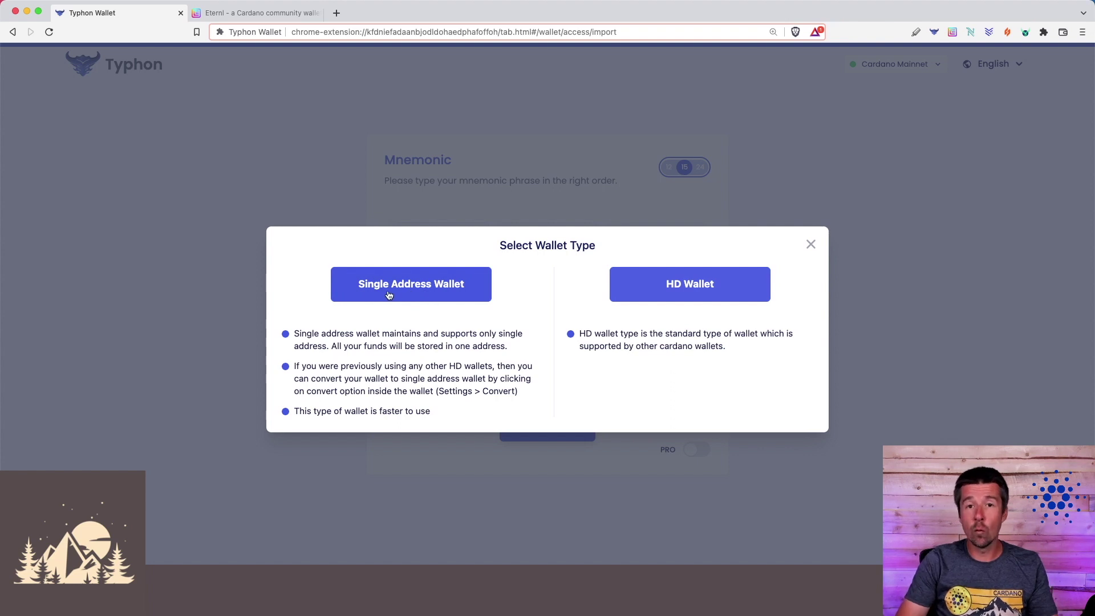
Review the note on converting HD wallets, then choose Single Address Wallet
{"action": "left_click_drag", "start_coordinate": [505, 366], "coordinate": [517, 391]}
{"action": "left_click", "coordinate": [480, 377]}
{"action": "left_click", "coordinate": [519, 390]}
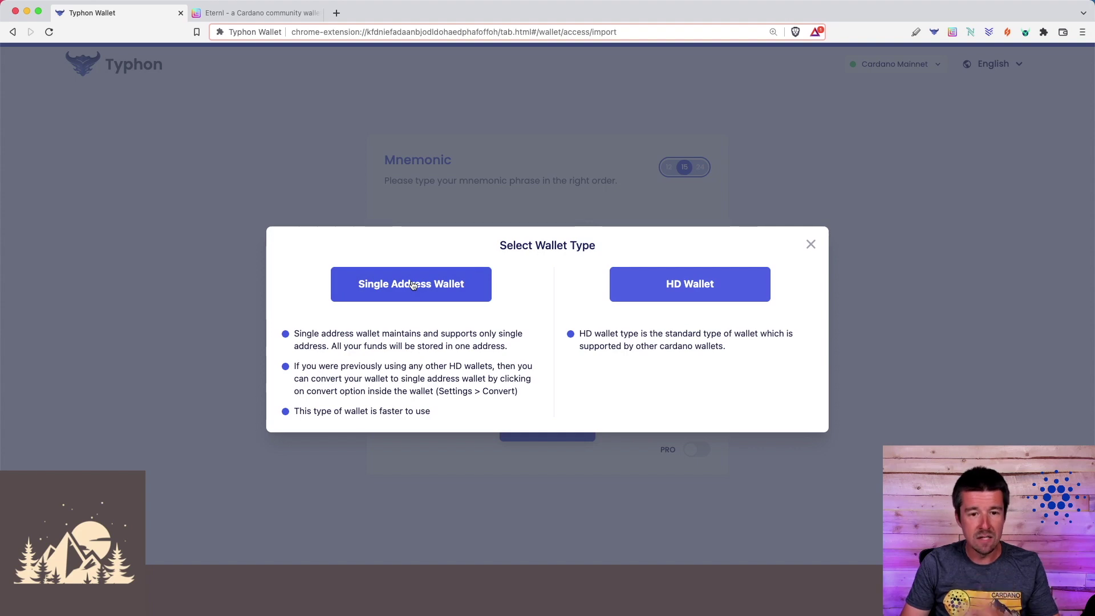
{"action": "left_click", "coordinate": [688, 285]}
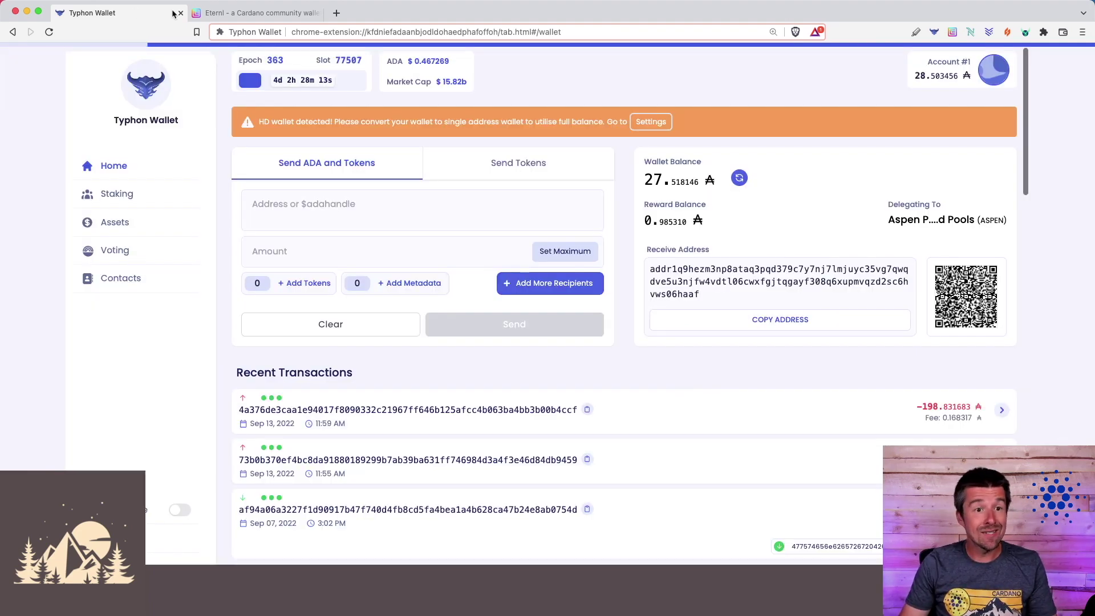
{"action": "left_click", "coordinate": [257, 13]}
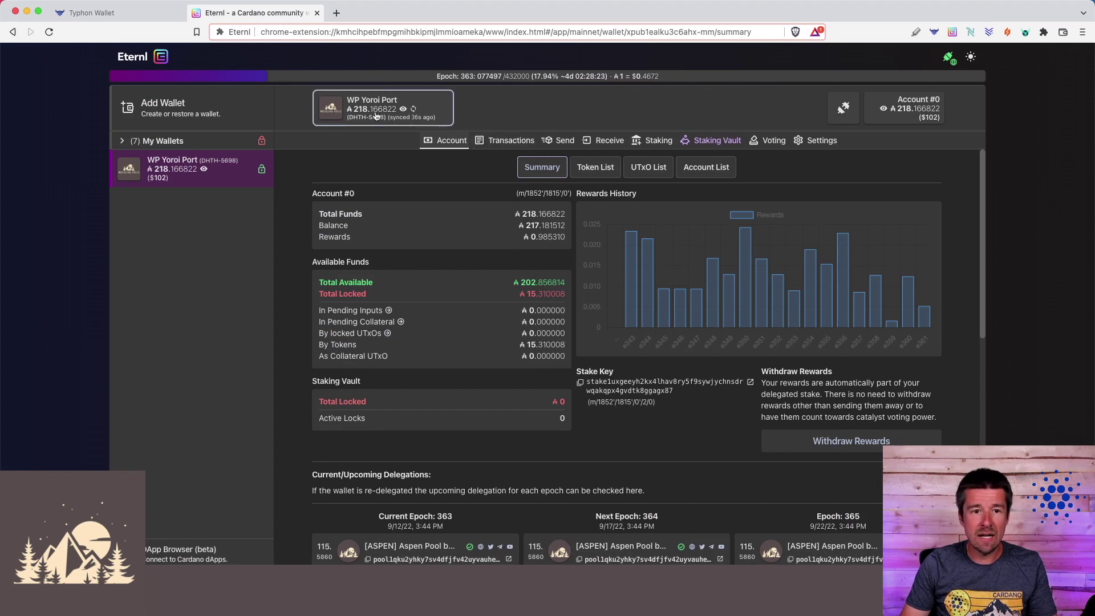
{"action": "key", "text": "ctrl+shift+Tab"}
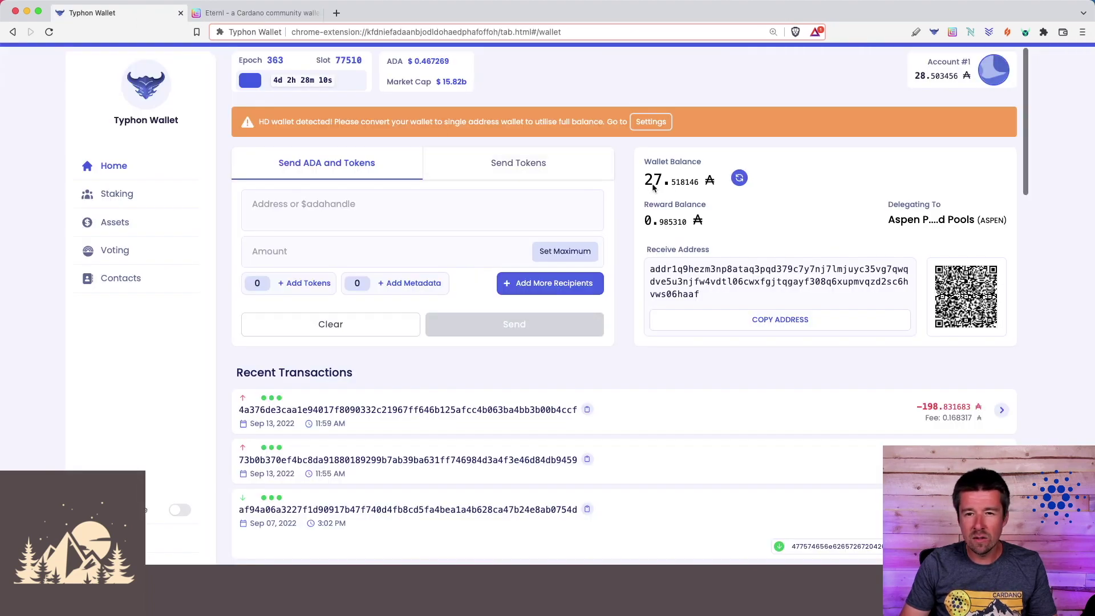
{"action": "mouse_move", "coordinate": [654, 187]}
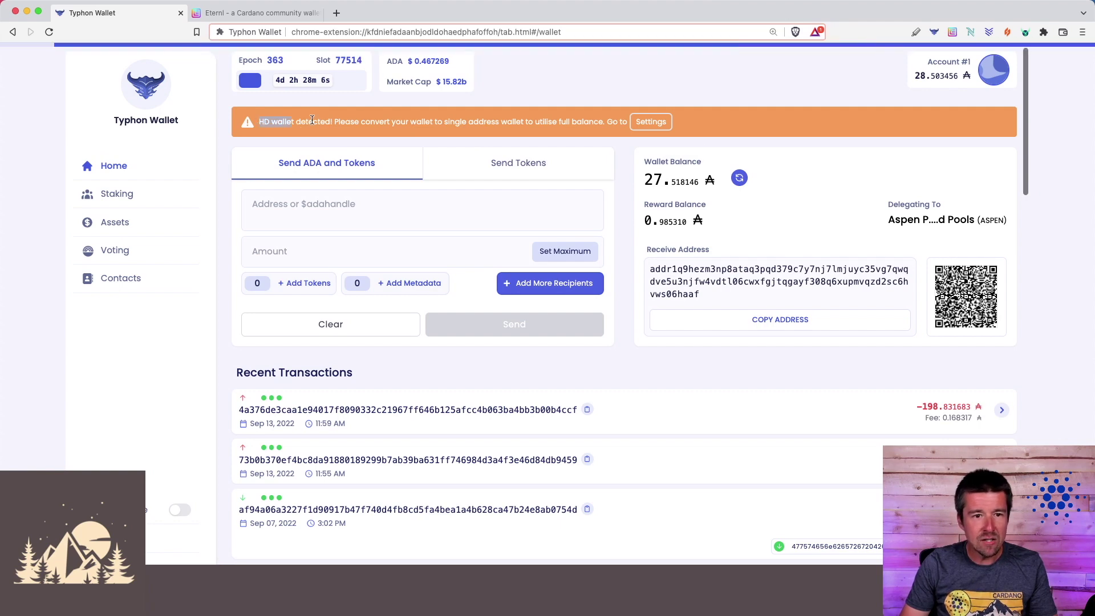
{"action": "left_click_drag", "start_coordinate": [334, 122], "coordinate": [608, 122]}
{"action": "left_click", "coordinate": [608, 123]}
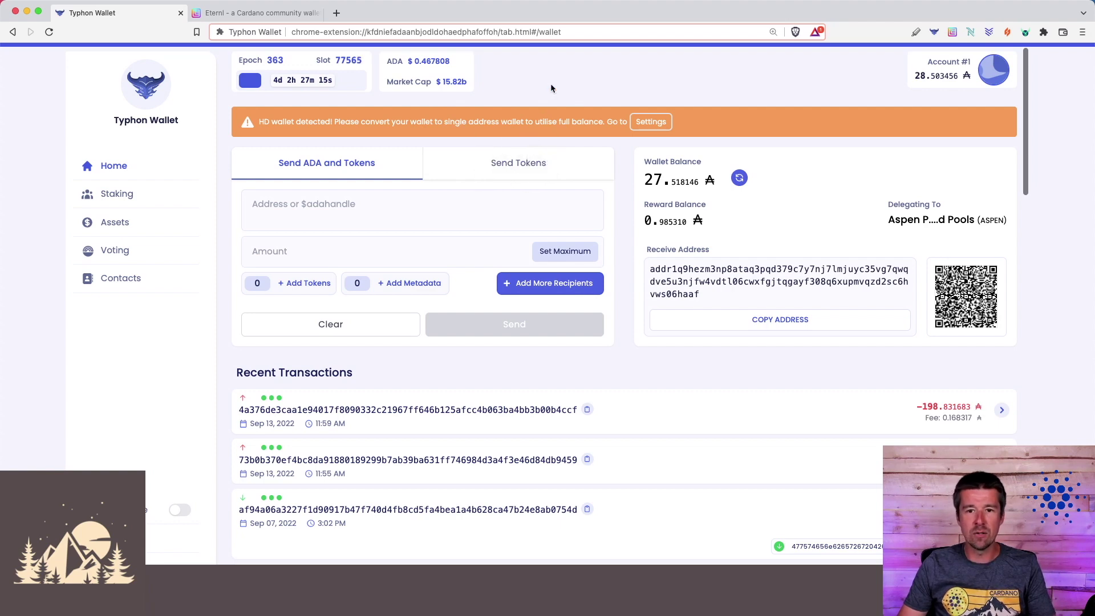
Locate Typhon's HD-to-single-address conversion option, then copy Eternl's unused receive address
{"action": "left_click", "coordinate": [650, 122]}
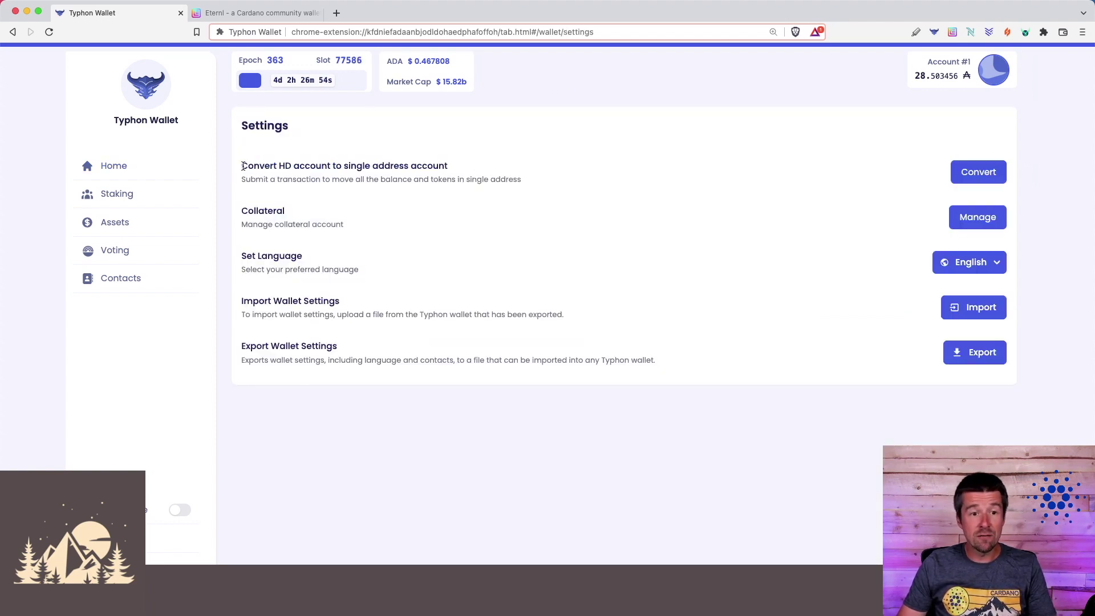
{"action": "left_click_drag", "start_coordinate": [242, 166], "coordinate": [455, 166]}
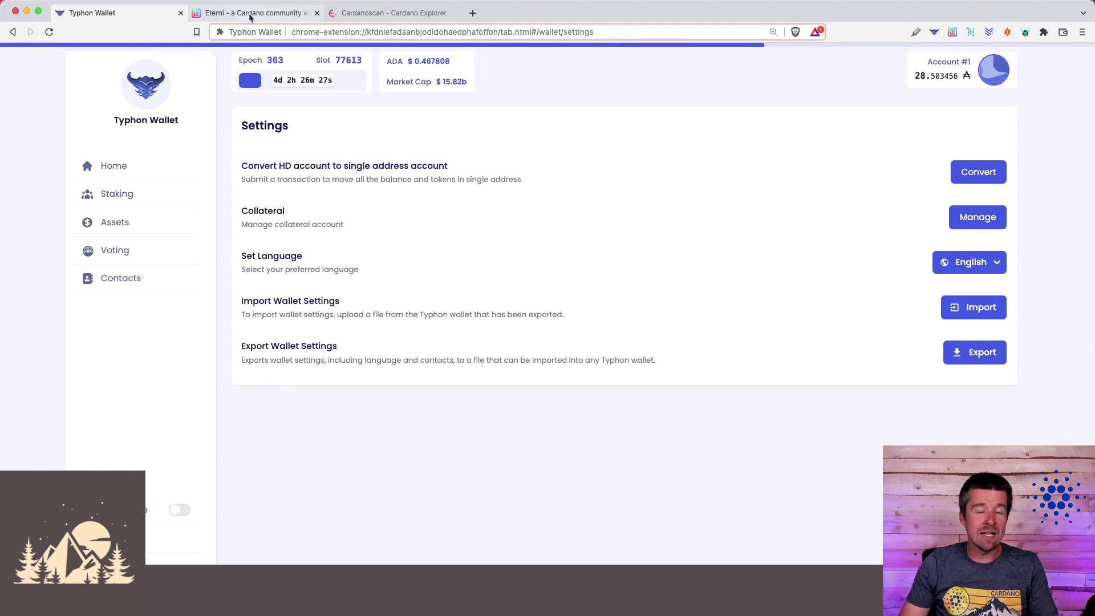
{"action": "left_click", "coordinate": [249, 14]}
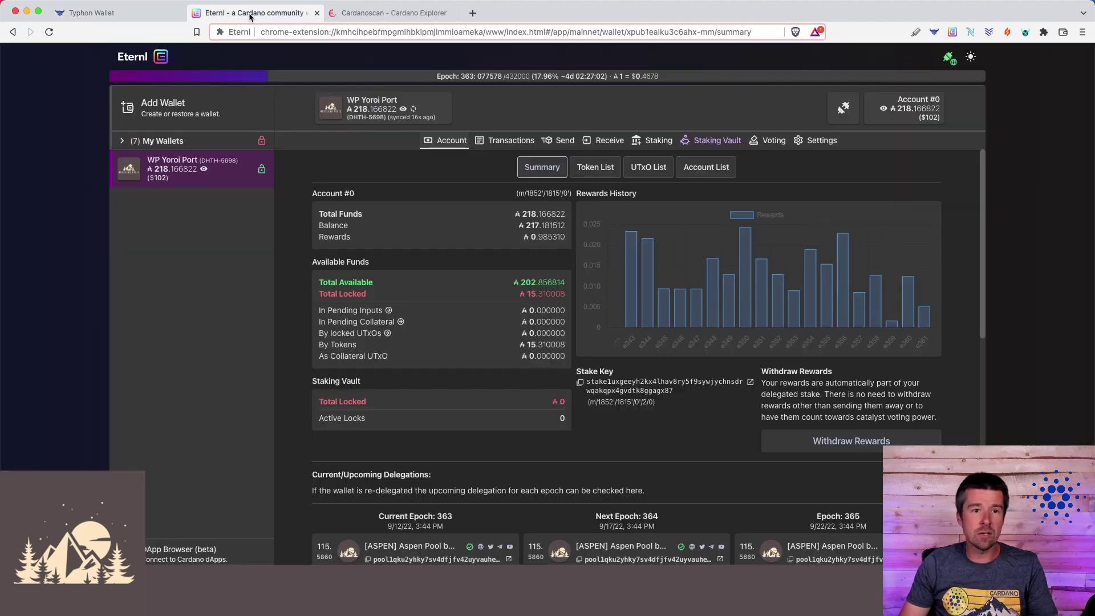
{"action": "left_click", "coordinate": [606, 141]}
{"action": "left_click", "coordinate": [795, 207]}
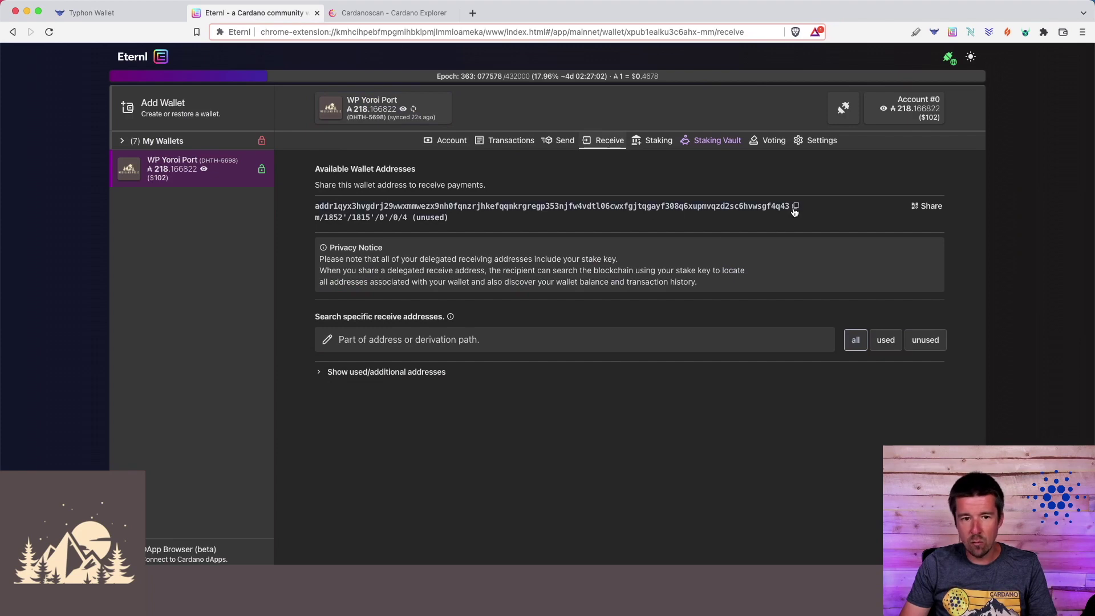
Look up the copied address on Cardanoscan and list all addresses under its stake key
{"action": "left_click", "coordinate": [371, 16]}
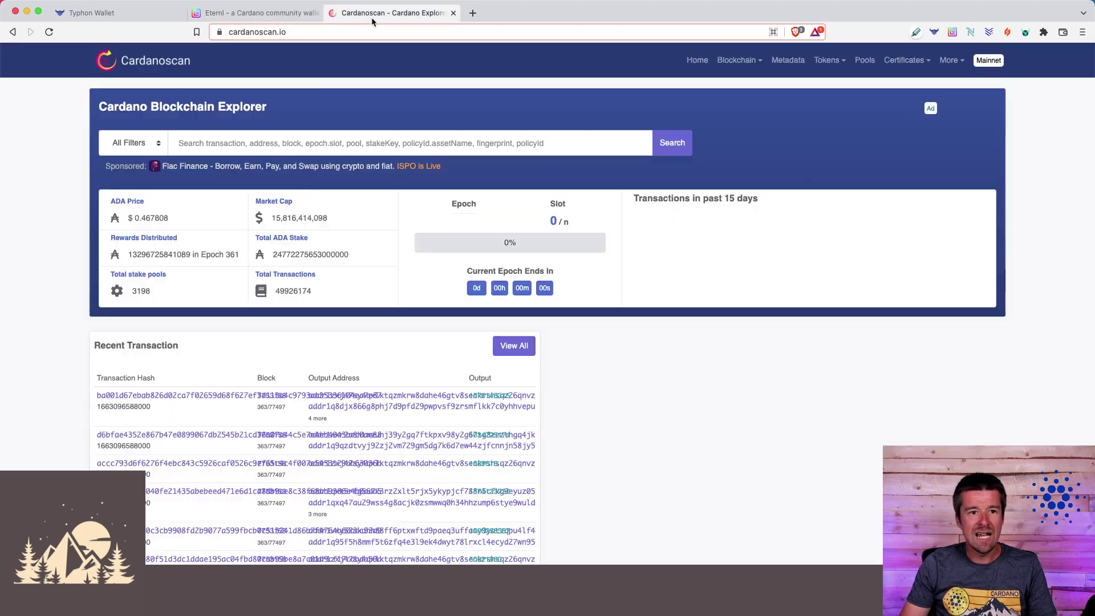
{"action": "key", "text": "super+v"}
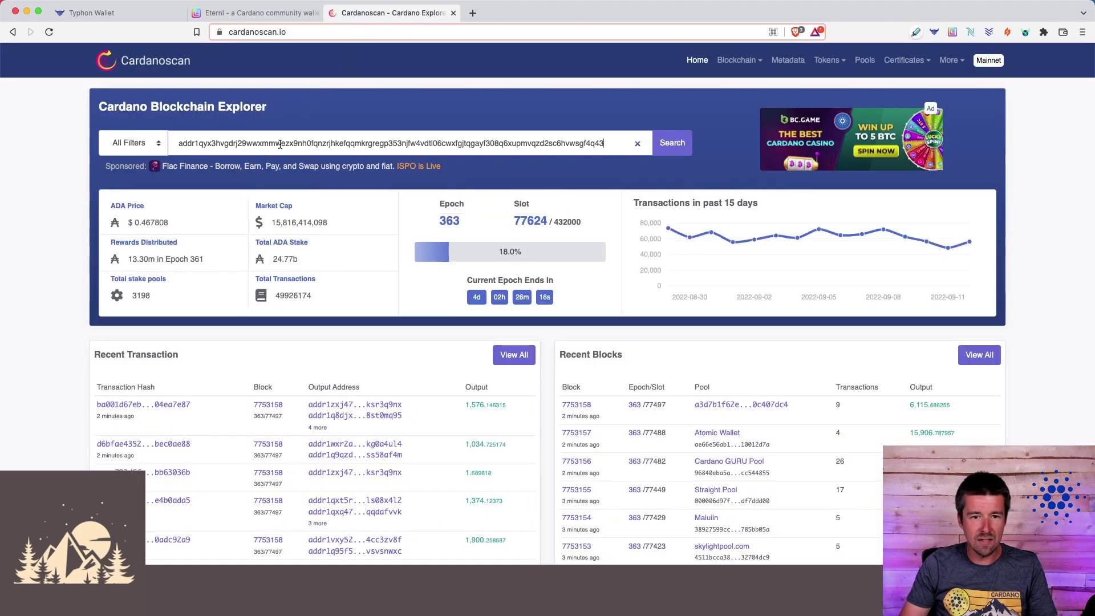
{"action": "key", "text": "Return"}
{"action": "scroll", "coordinate": [528, 317], "scroll_direction": "down", "scroll_amount": 10}
{"action": "left_click", "coordinate": [436, 352]}
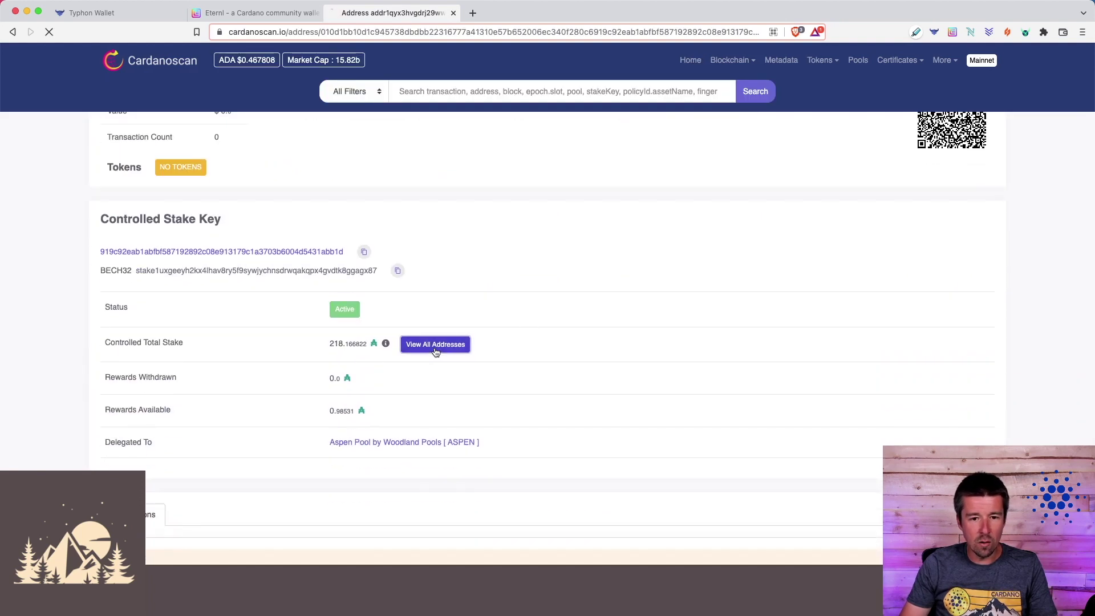
Scroll through the 27 stake-key addresses and their balances
{"action": "left_click", "coordinate": [284, 14]}
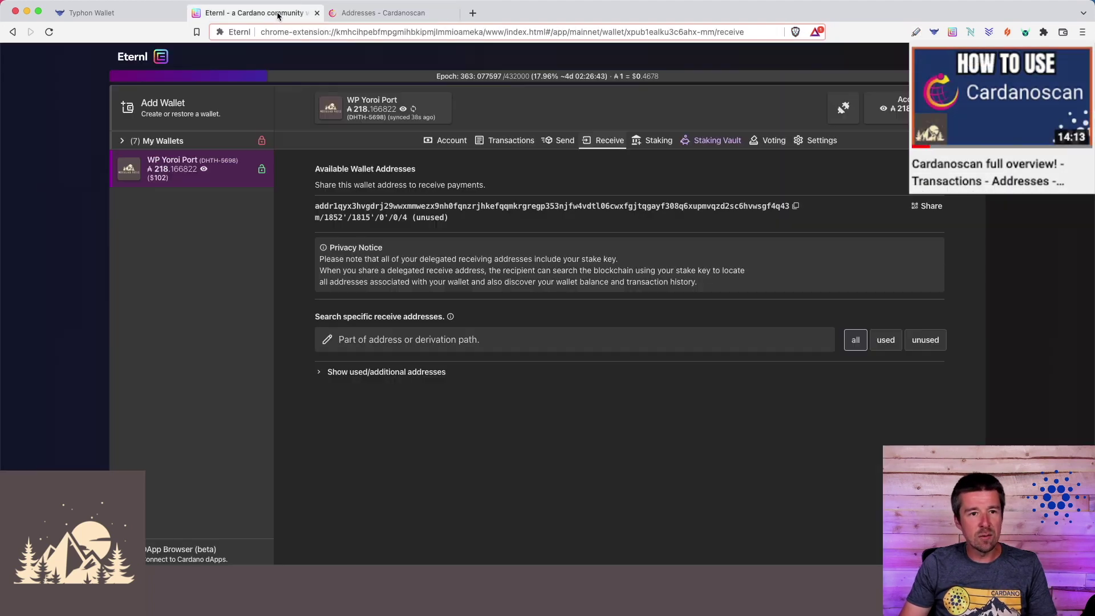
{"action": "left_click", "coordinate": [381, 13]}
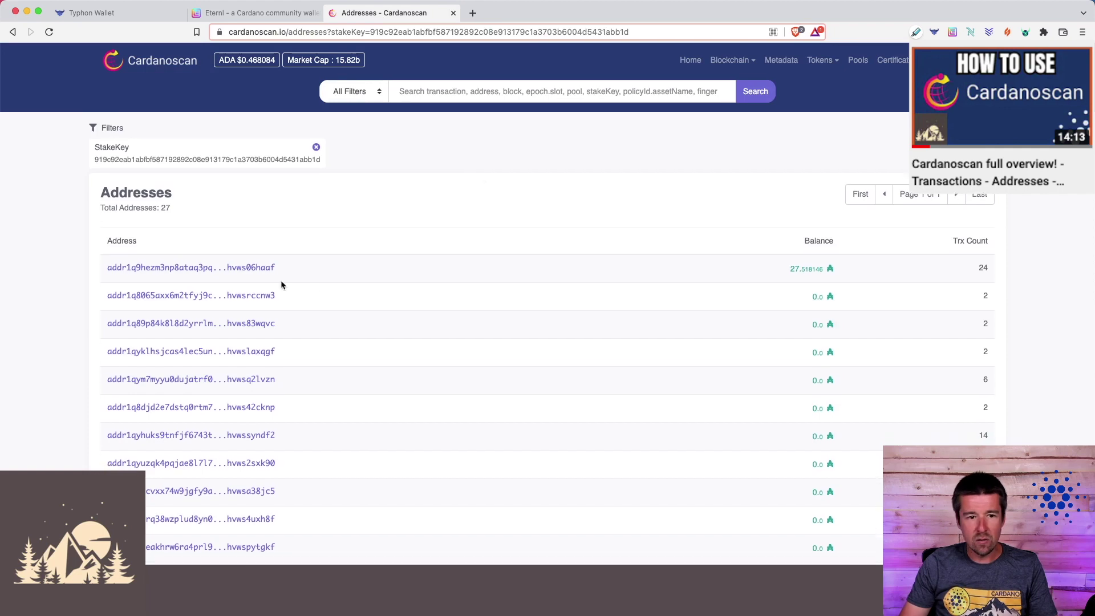
{"action": "scroll", "coordinate": [706, 296], "scroll_direction": "down", "scroll_amount": 10}
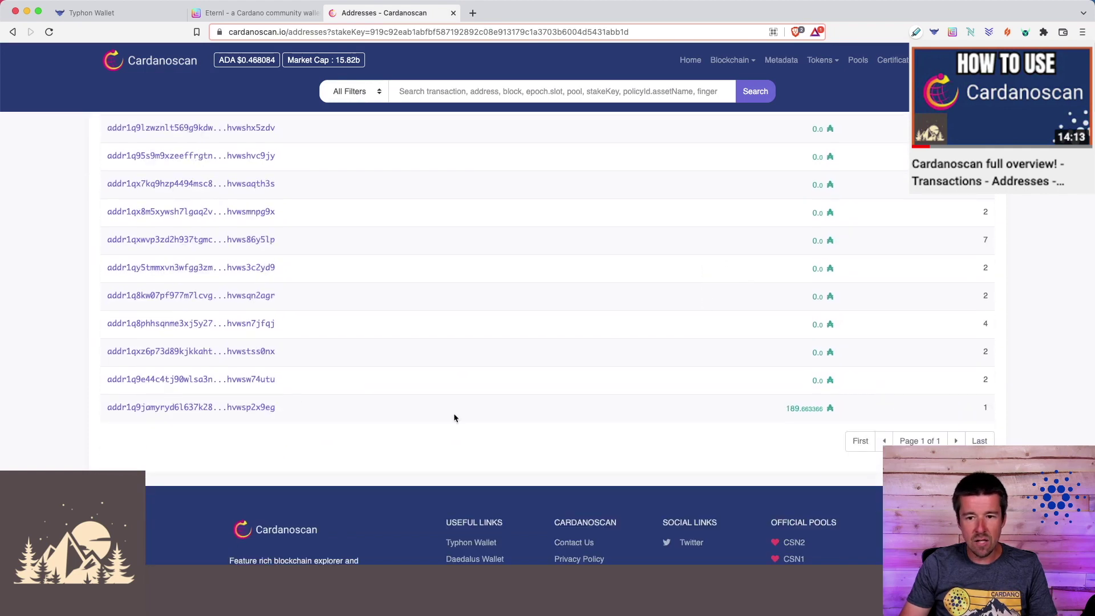
{"action": "scroll", "coordinate": [768, 410], "scroll_direction": "up", "scroll_amount": 10}
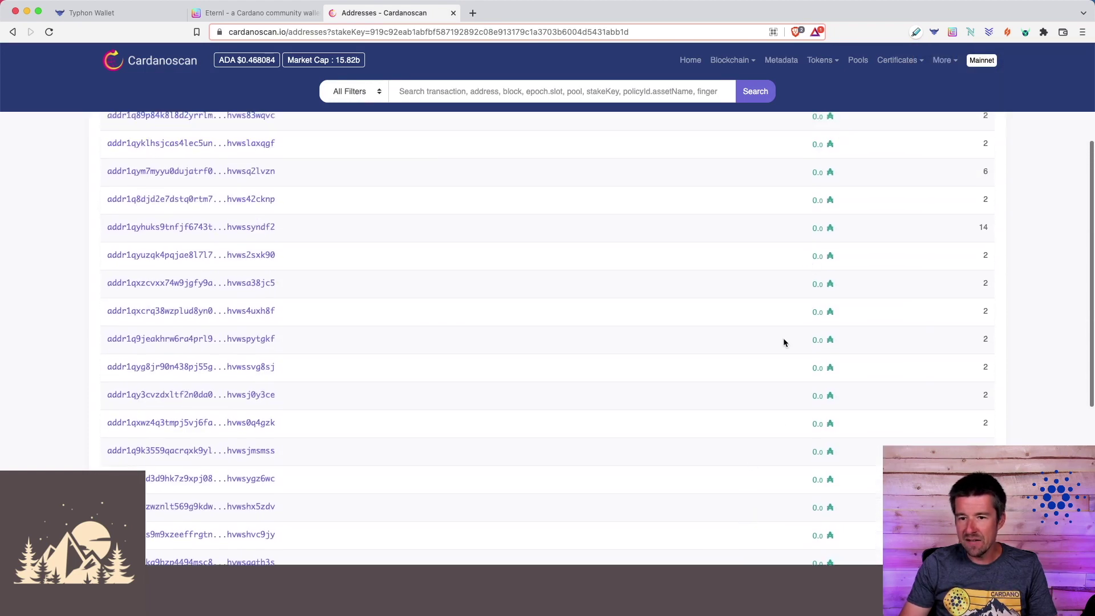
{"action": "scroll", "coordinate": [717, 425], "scroll_direction": "down", "scroll_amount": 1}
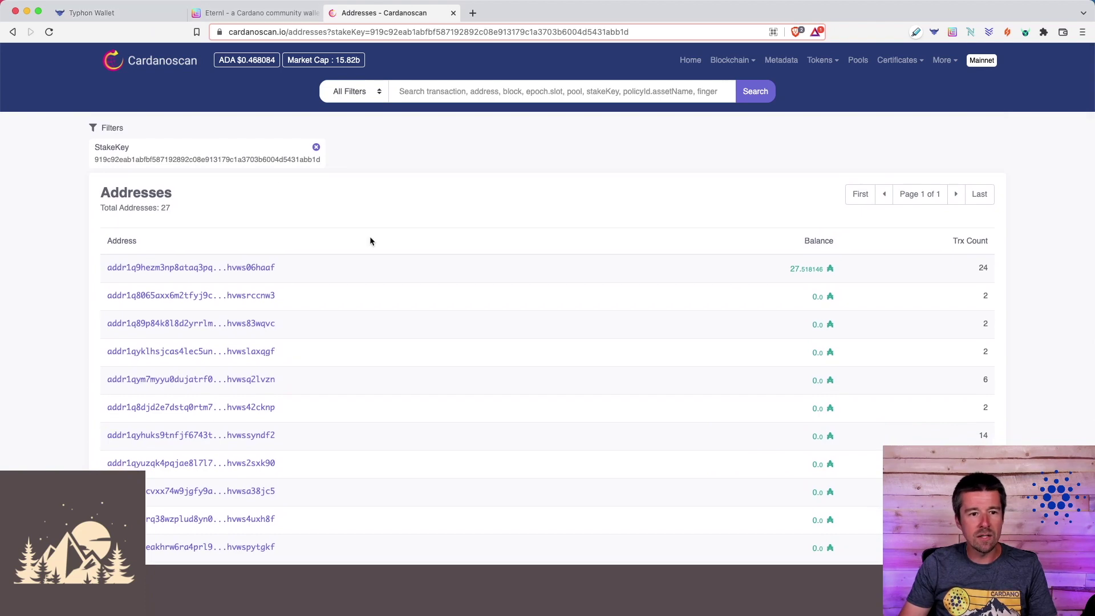
{"action": "scroll", "coordinate": [371, 238], "scroll_direction": "down", "scroll_amount": 2}
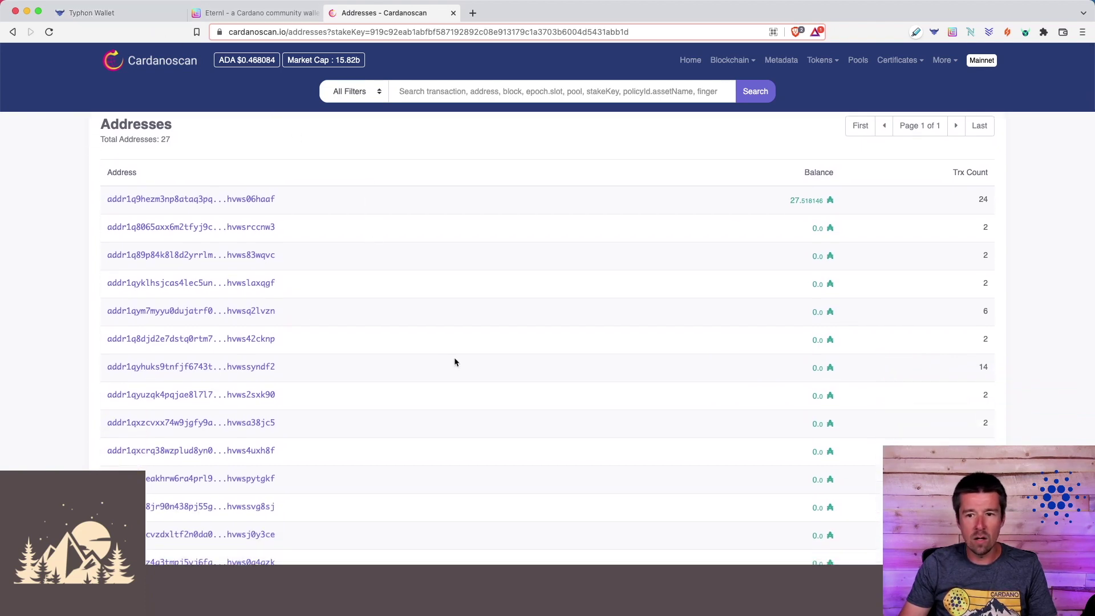
{"action": "scroll", "coordinate": [481, 480], "scroll_direction": "up", "scroll_amount": 2}
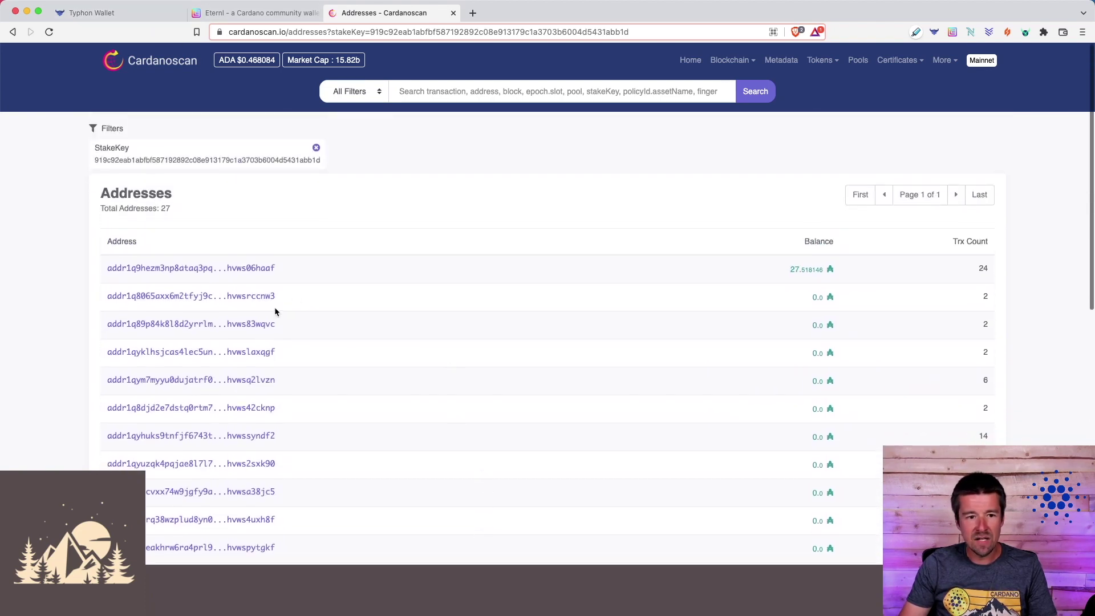
Start the HD-to-single-address conversion in Typhon settings and check the destination address
{"action": "left_click", "coordinate": [112, 12]}
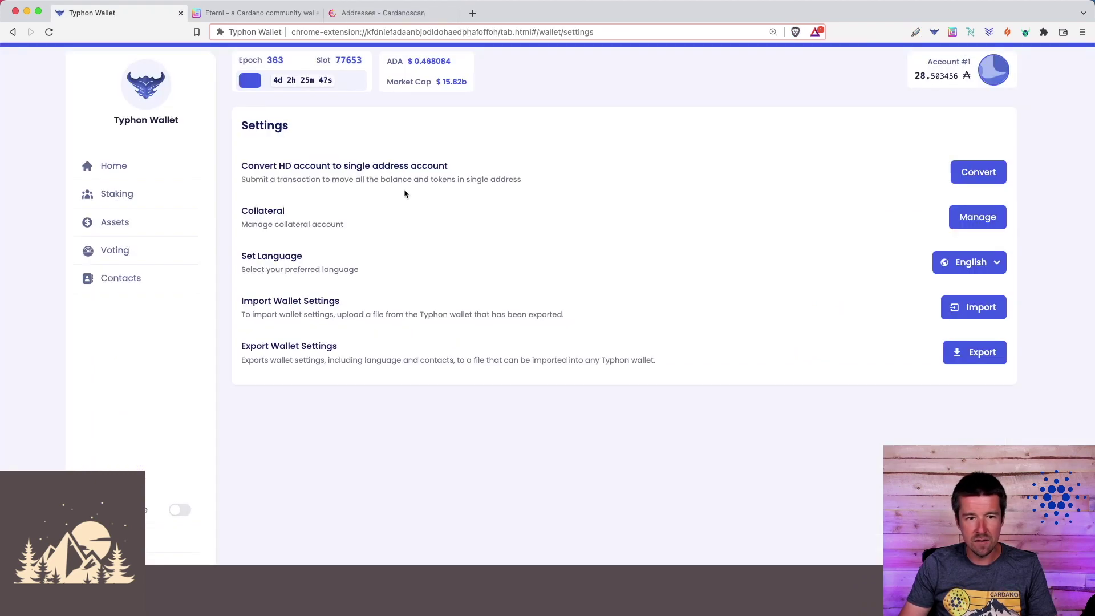
{"action": "left_click", "coordinate": [968, 173]}
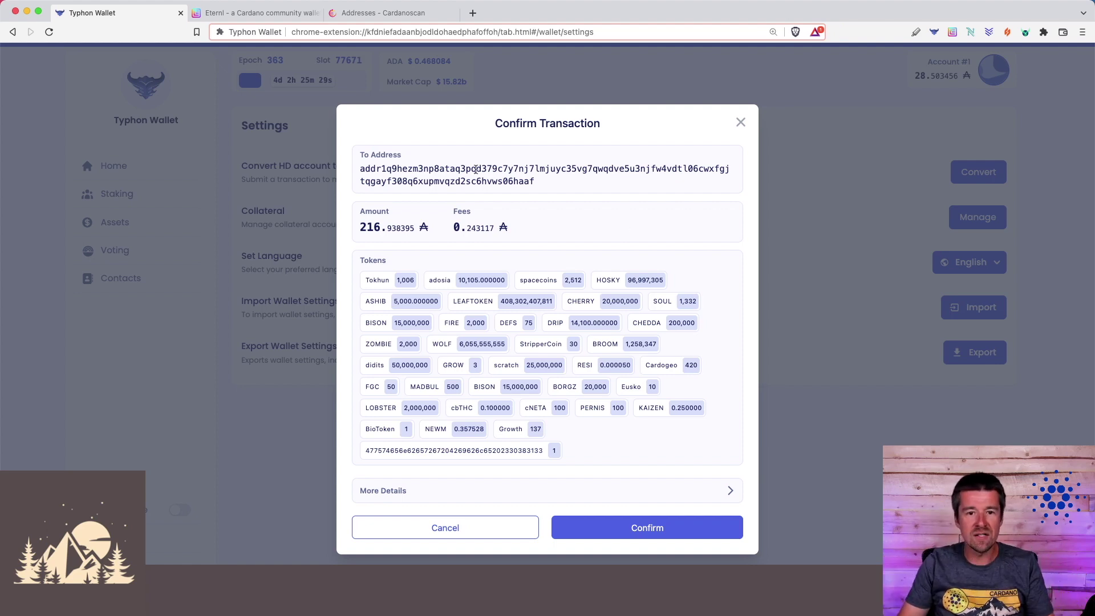
{"action": "double_click", "coordinate": [466, 167]}
{"action": "left_click", "coordinate": [552, 190]}
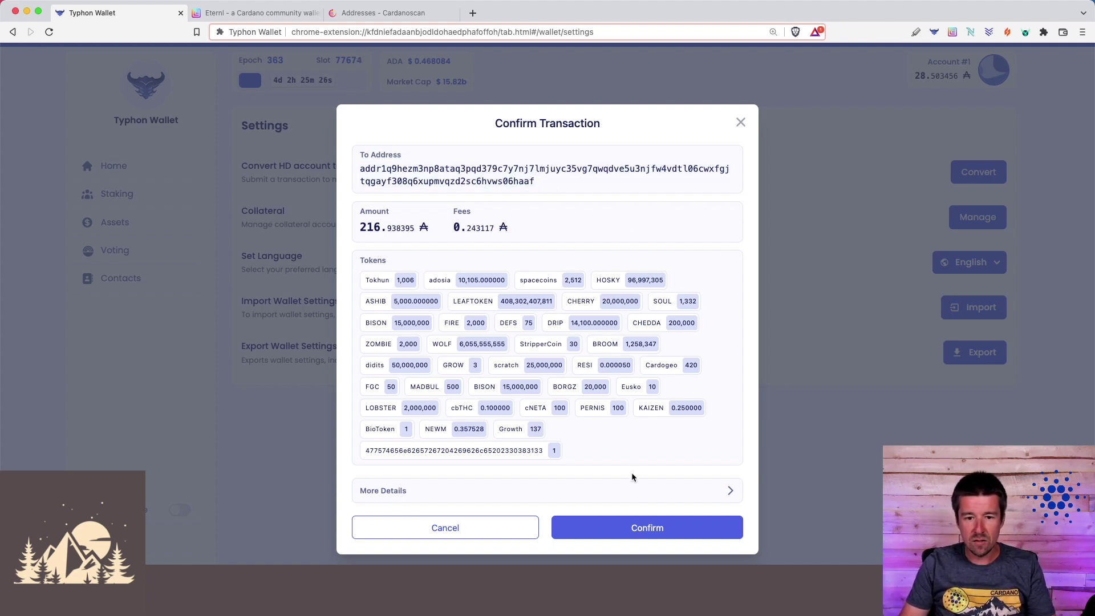
Approve the conversion with the wallet password and close the success message
{"action": "left_click", "coordinate": [648, 528]}
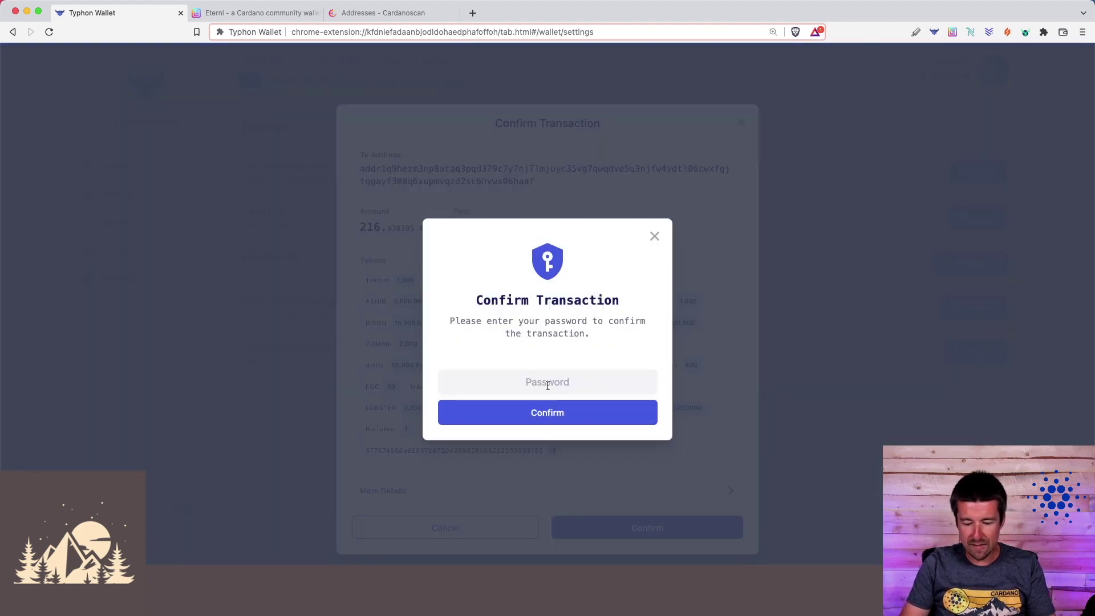
{"action": "key", "text": "super+v"}
{"action": "left_click", "coordinate": [549, 405]}
{"action": "left_click", "coordinate": [549, 399]}
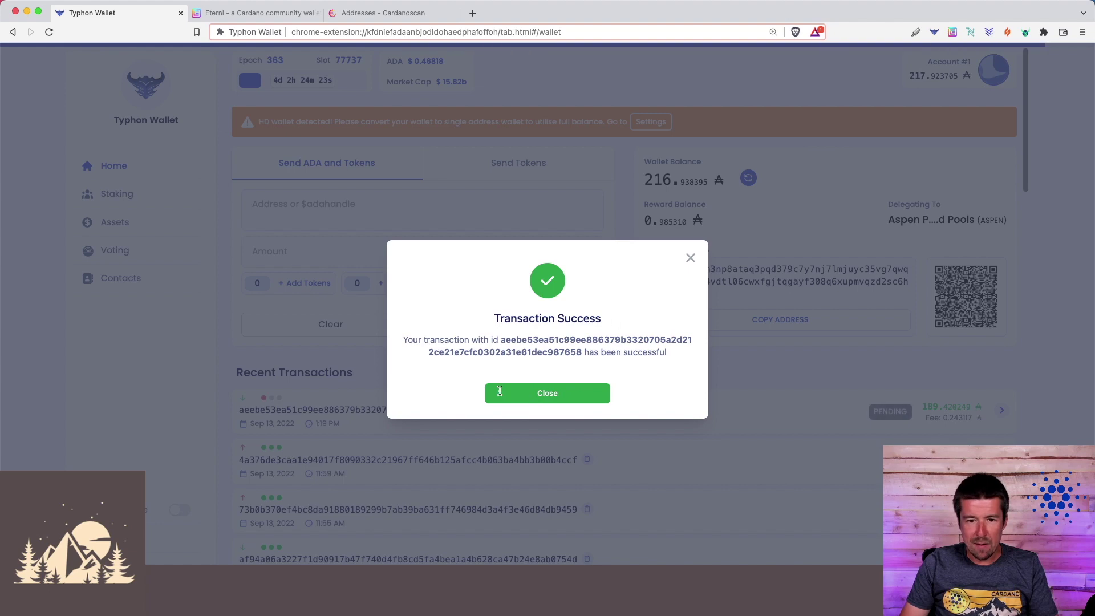
{"action": "left_click", "coordinate": [555, 395]}
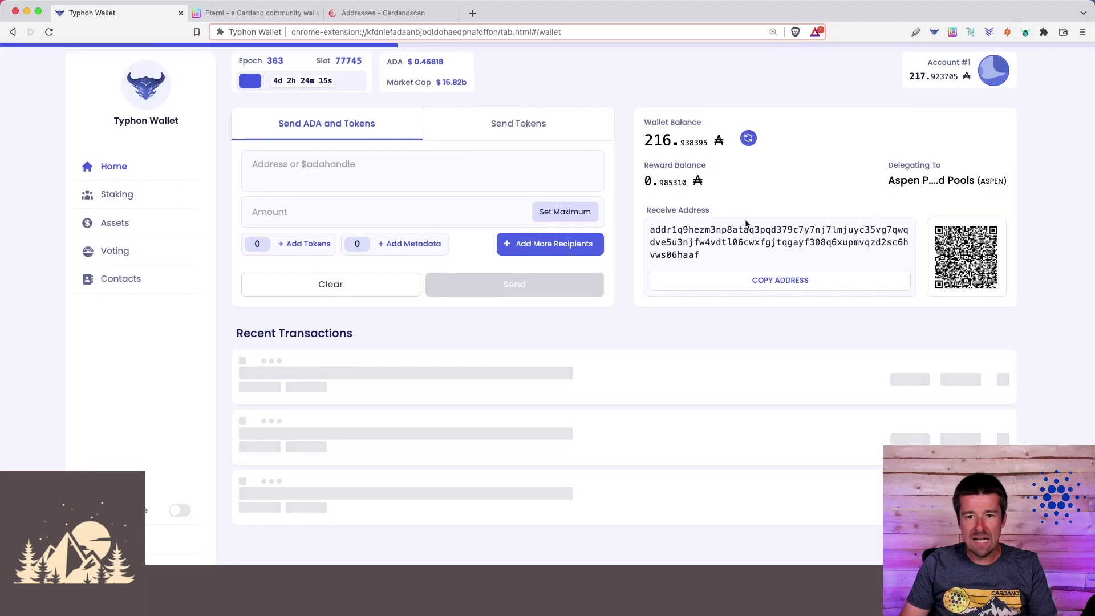
{"action": "mouse_move", "coordinate": [669, 142]}
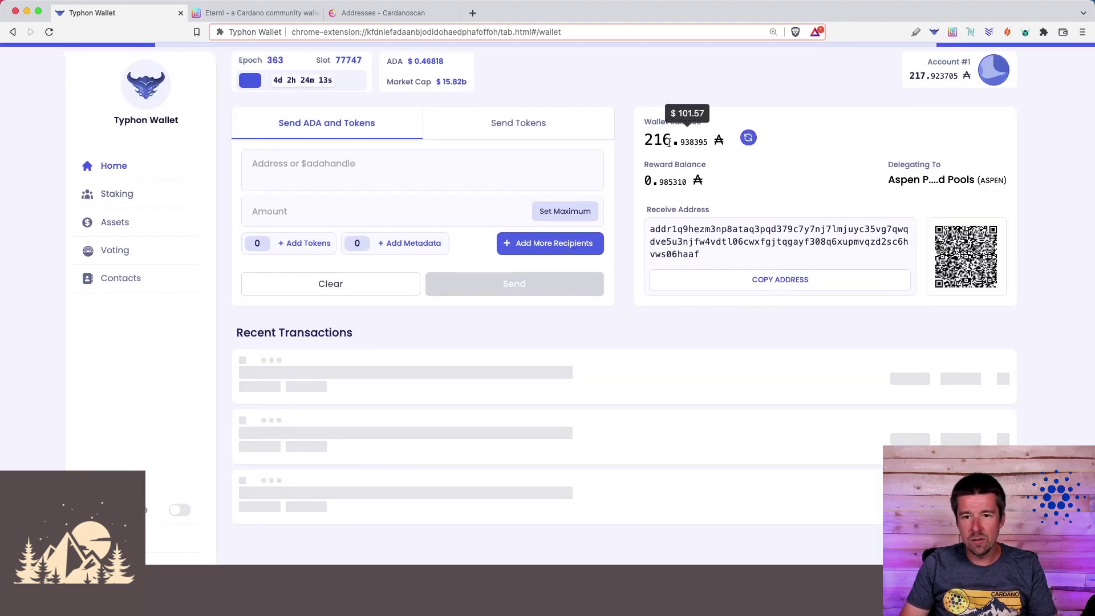
{"action": "left_click", "coordinate": [282, 14]}
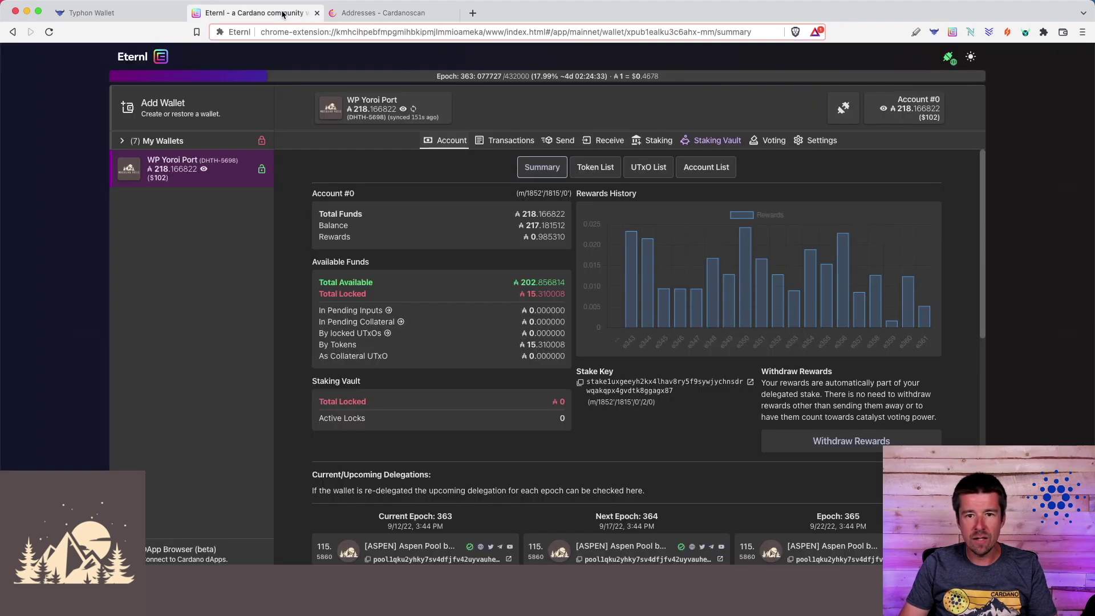
Resync Eternl to confirm its 216.938395 ADA balance, then return to Typhon
{"action": "left_click", "coordinate": [414, 111]}
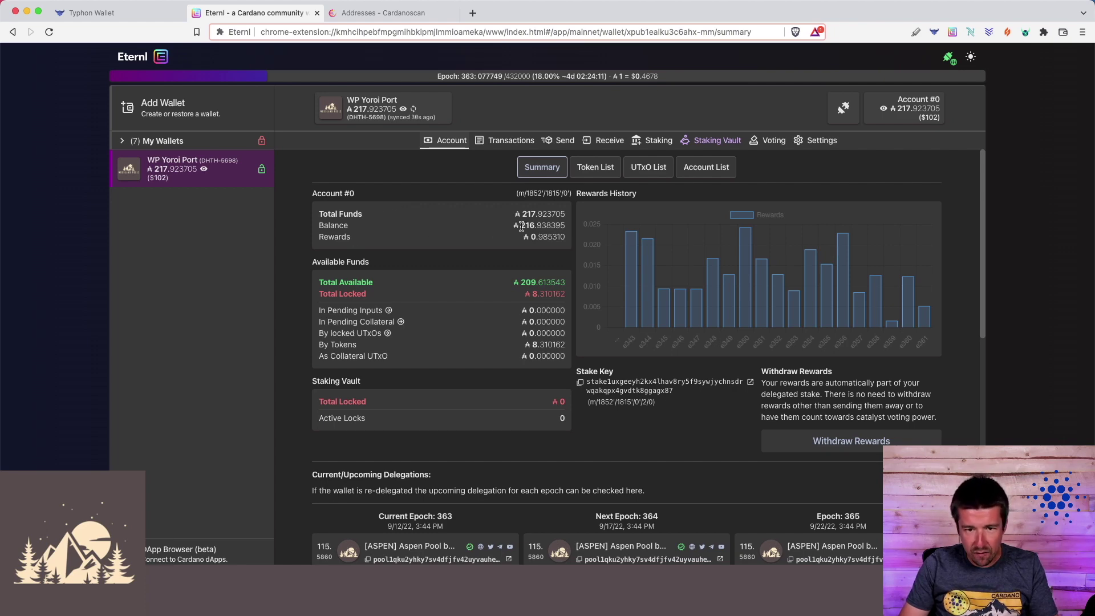
{"action": "left_click_drag", "start_coordinate": [520, 225], "coordinate": [560, 238]}
{"action": "left_click", "coordinate": [91, 13]}
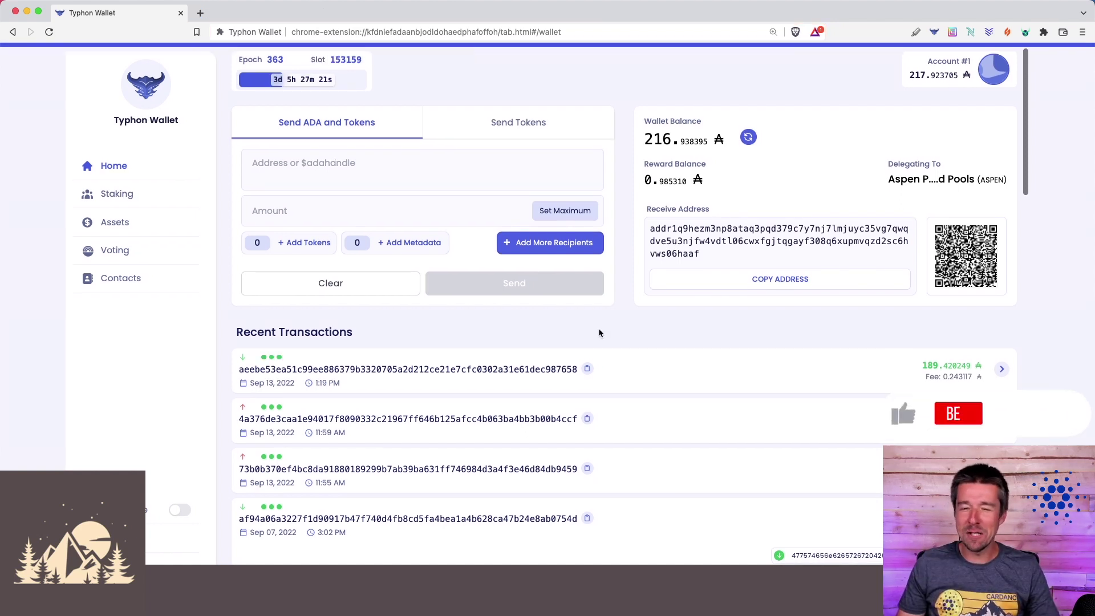
Turn on Typhon's dark theme with the toggle at the bottom of the sidebar
{"action": "left_click", "coordinate": [181, 510]}
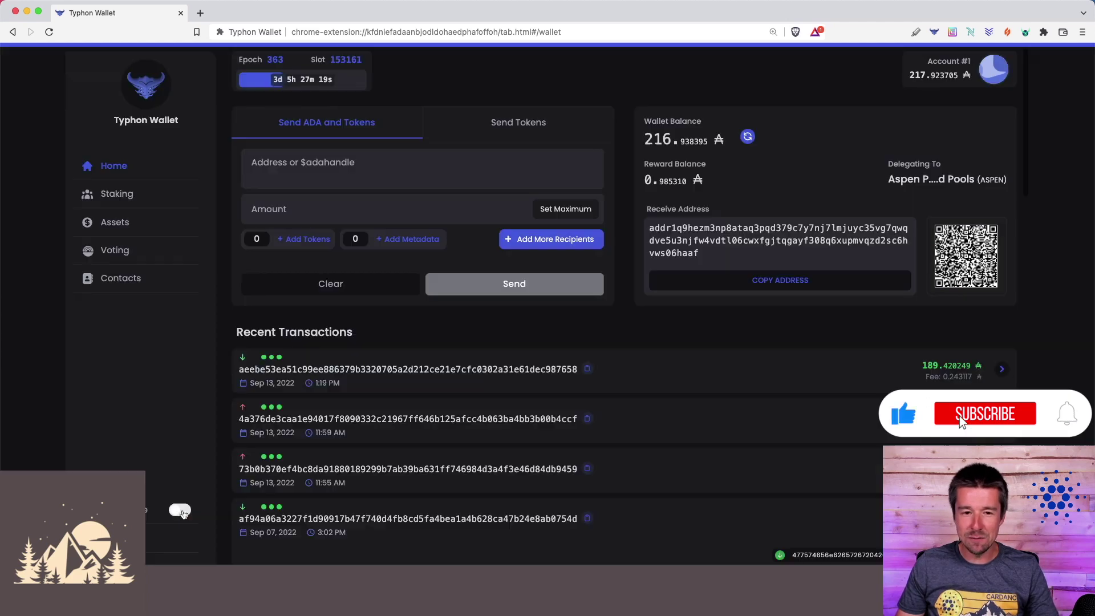